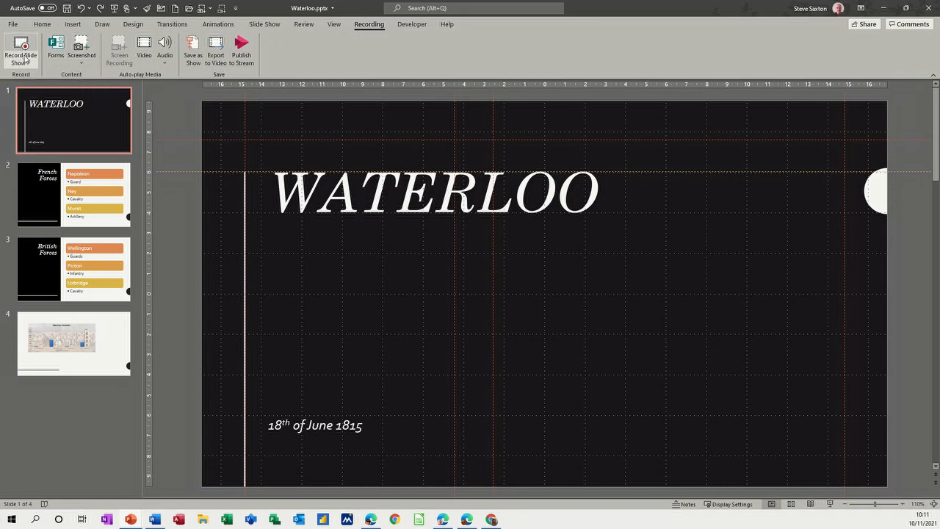
Record the slide show from the beginning with webcam video, advancing through all four slides to the end.
click(30, 65)
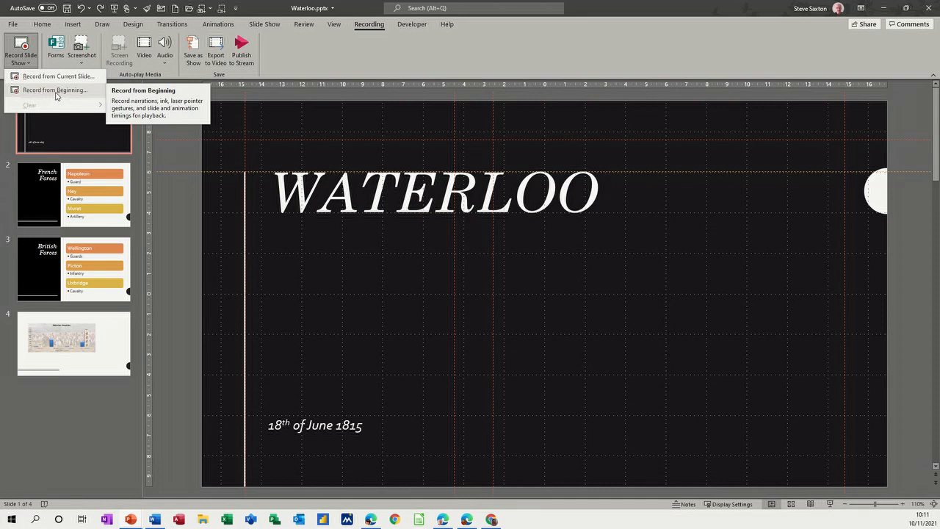
click(56, 91)
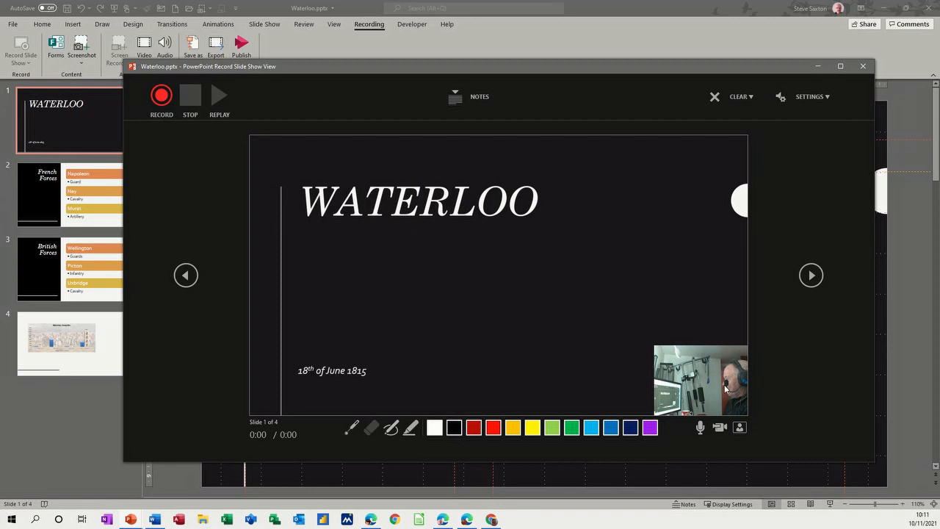
click(162, 102)
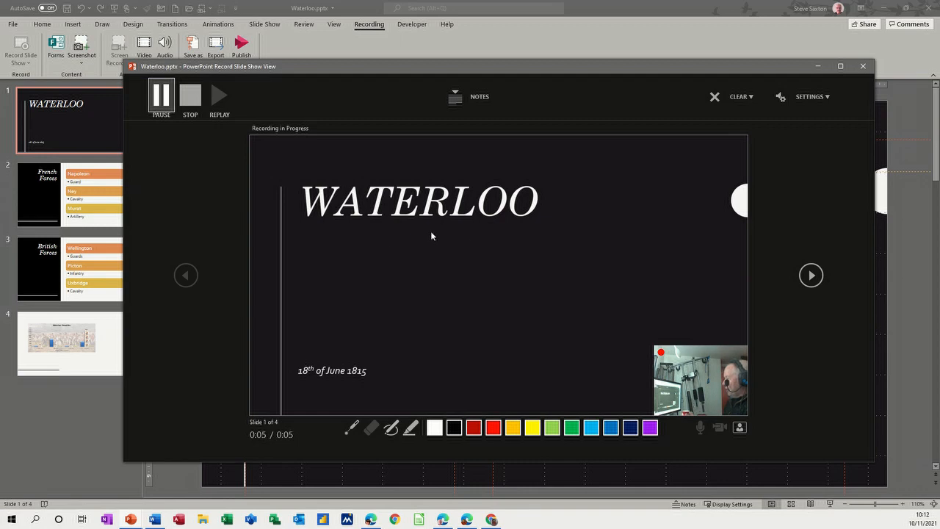
click(807, 275)
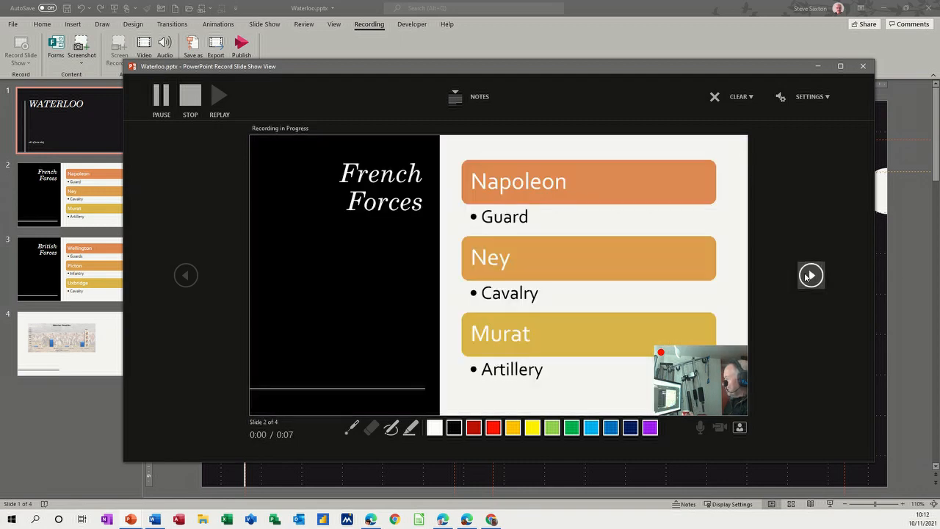
click(807, 276)
click(807, 276)
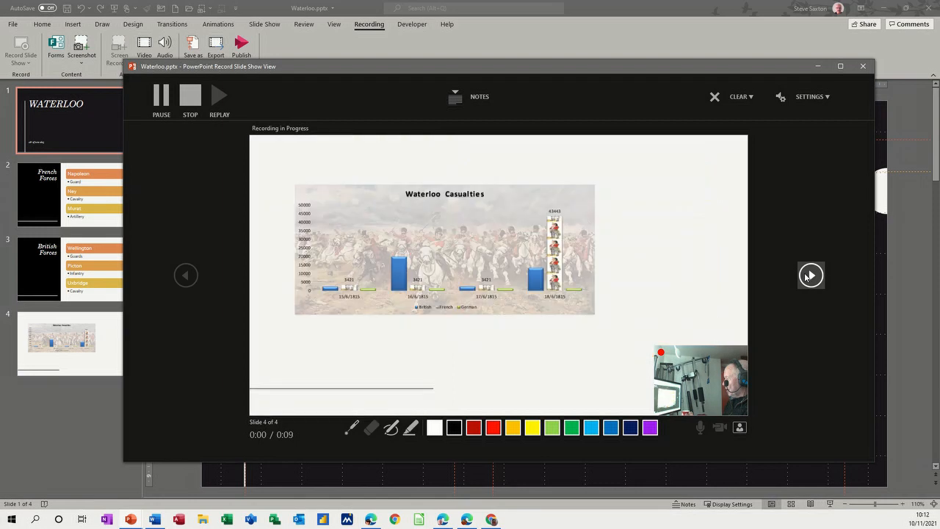
click(807, 276)
click(805, 276)
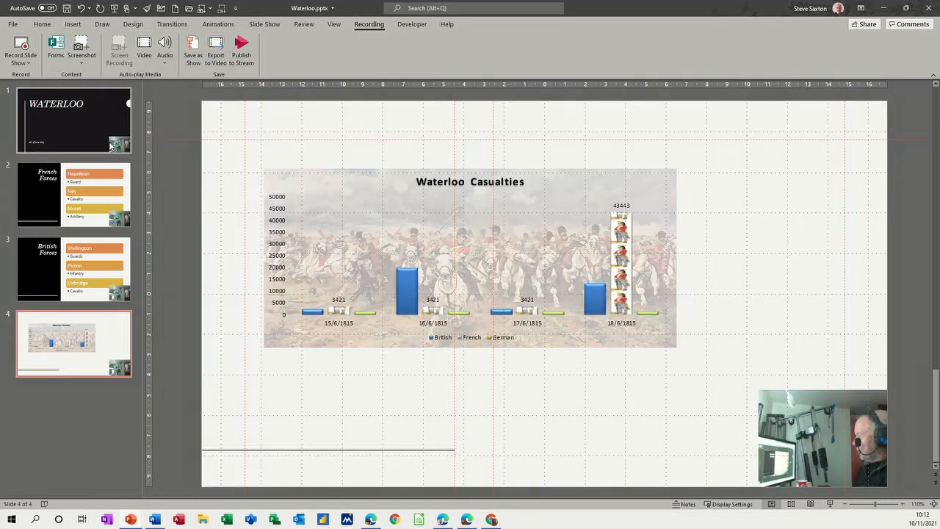
Examine the recorded webcam clips on slides 4, 1 and 2, ending on the title slide.
mouse_move(841, 436)
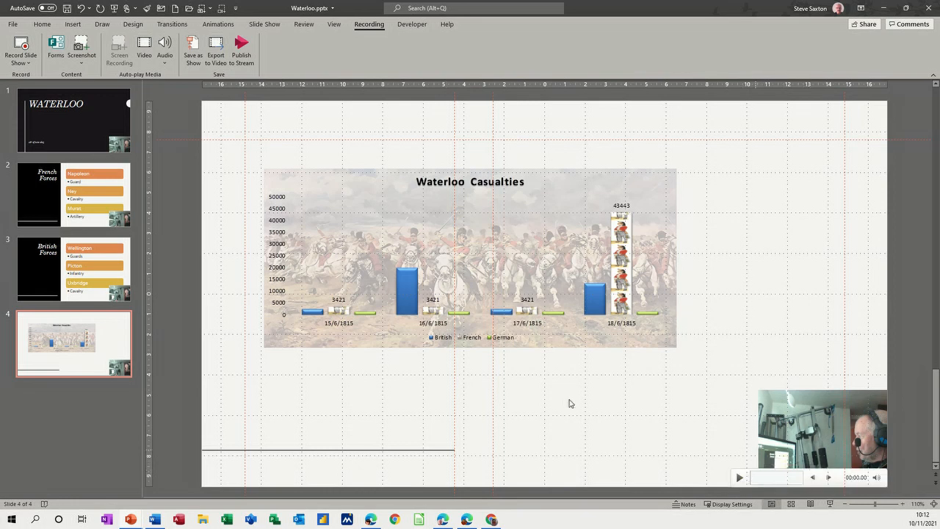
click(88, 129)
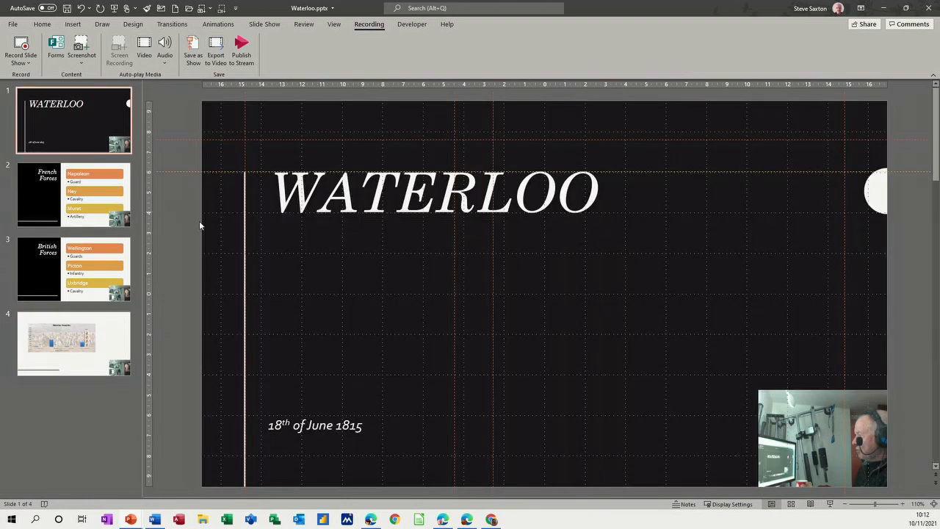
click(110, 209)
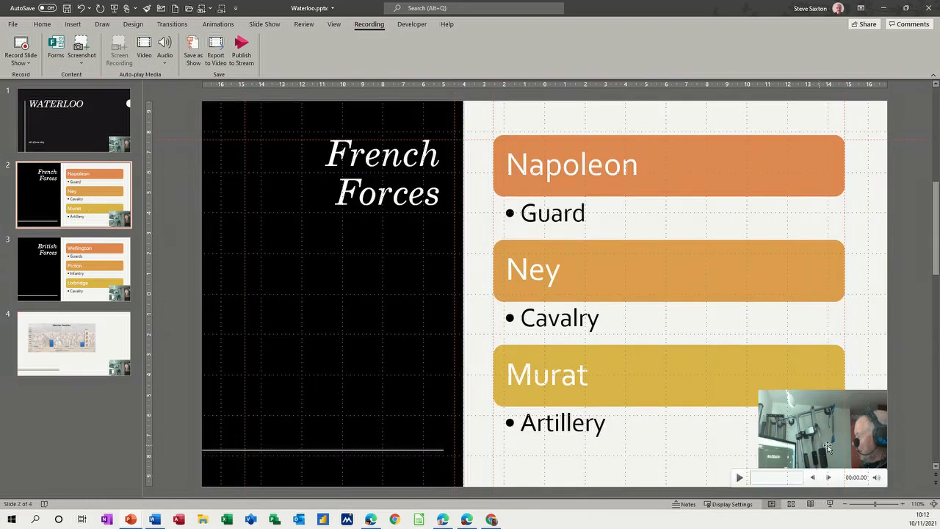
click(101, 331)
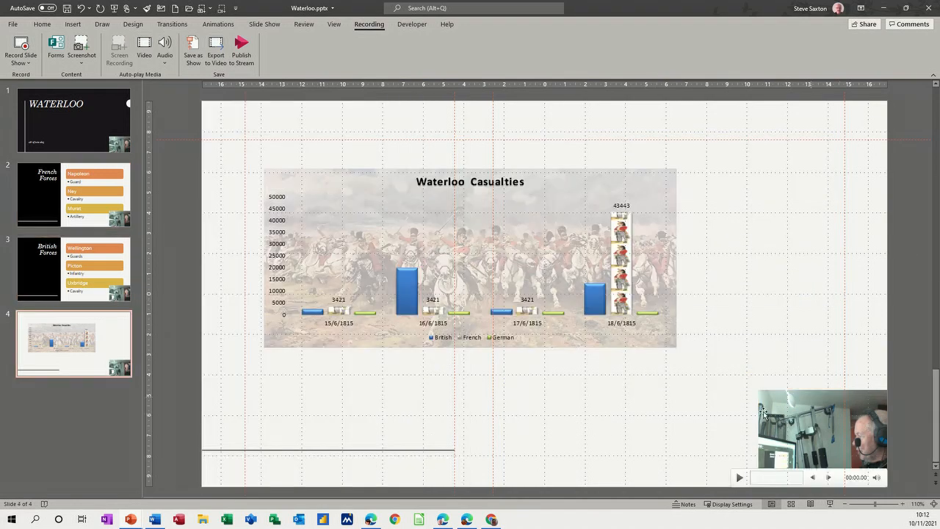
click(103, 141)
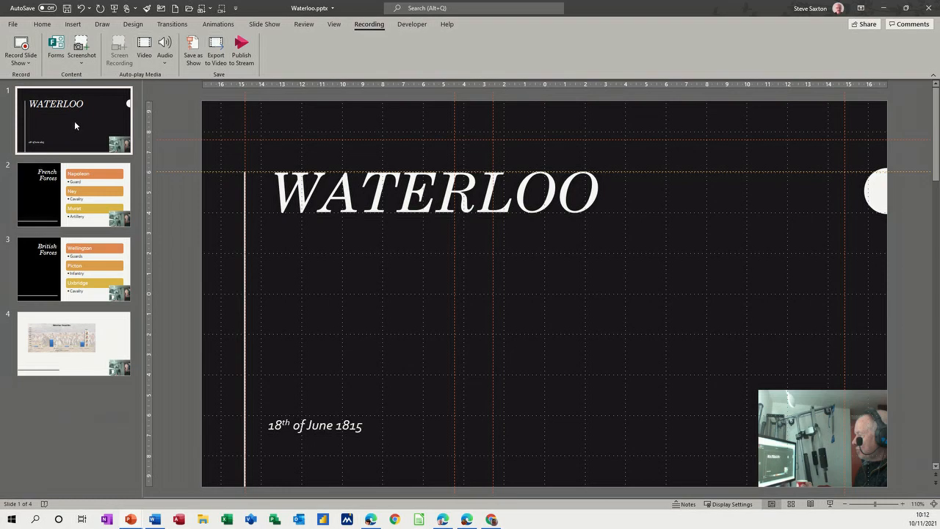
Add a new slide after the title slide and give it the Blank layout.
key(ctrl+m)
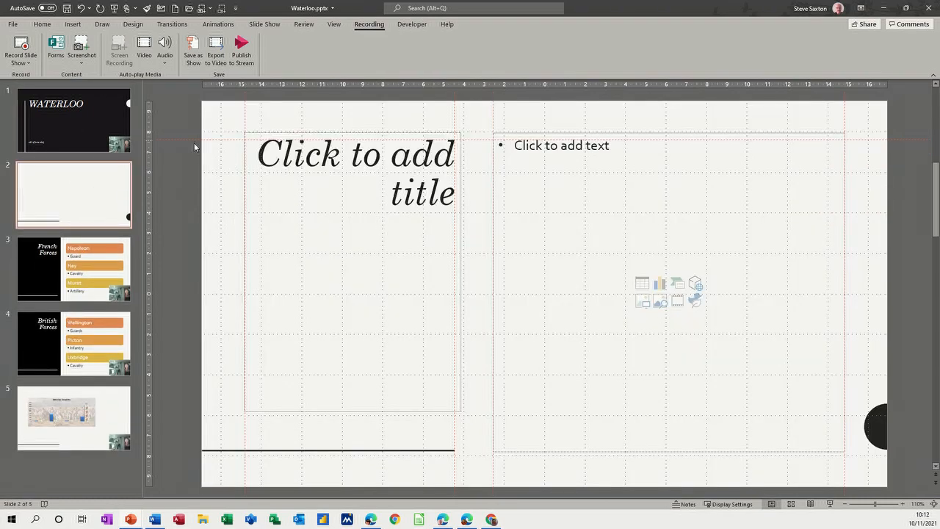
click(42, 24)
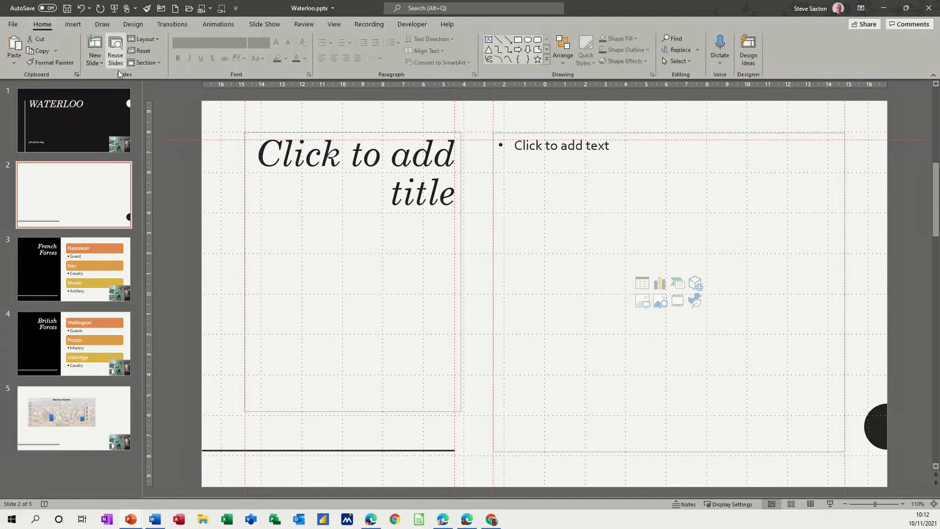
click(143, 39)
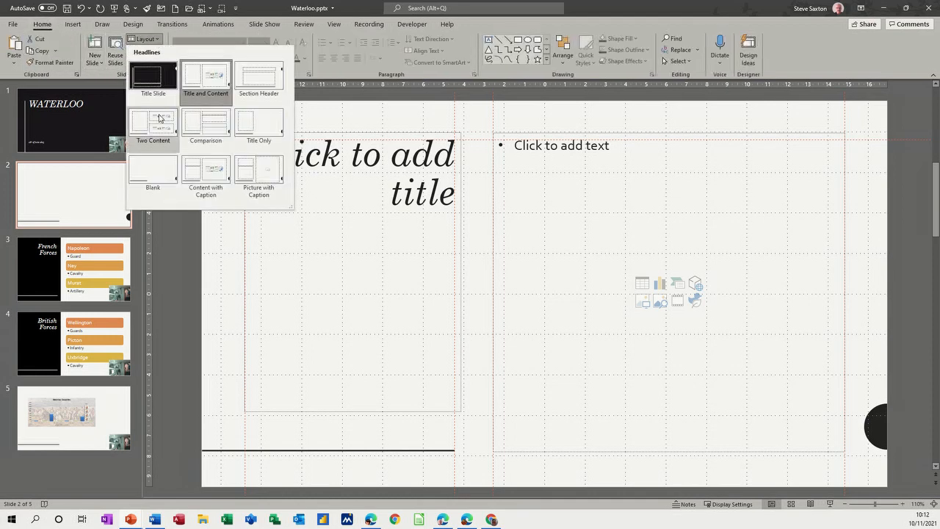
click(160, 168)
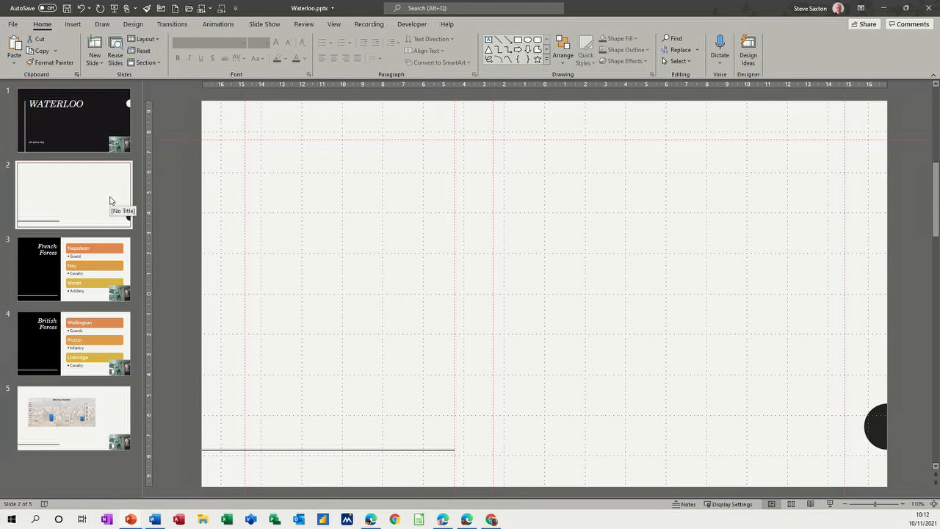
Insert the existing Feedback Training form into the blank slide 2 and view it there.
click(369, 23)
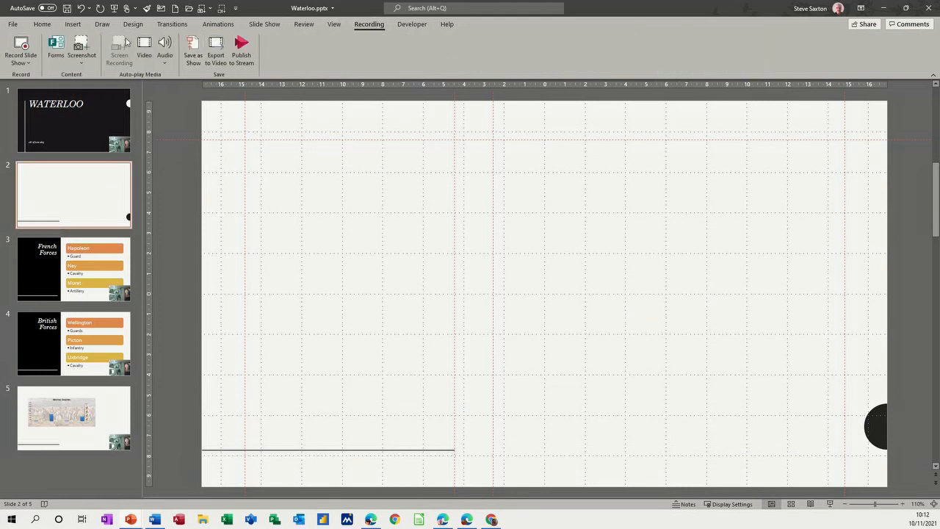
click(55, 49)
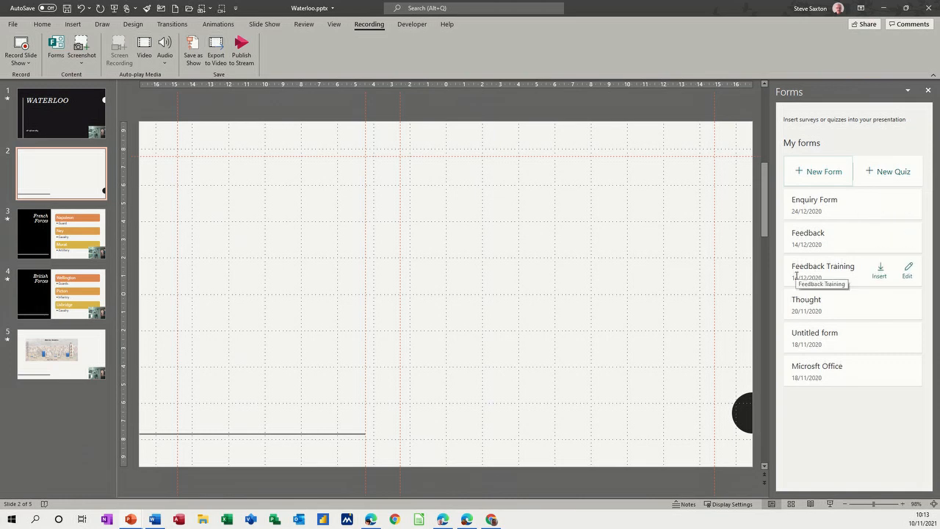
click(882, 274)
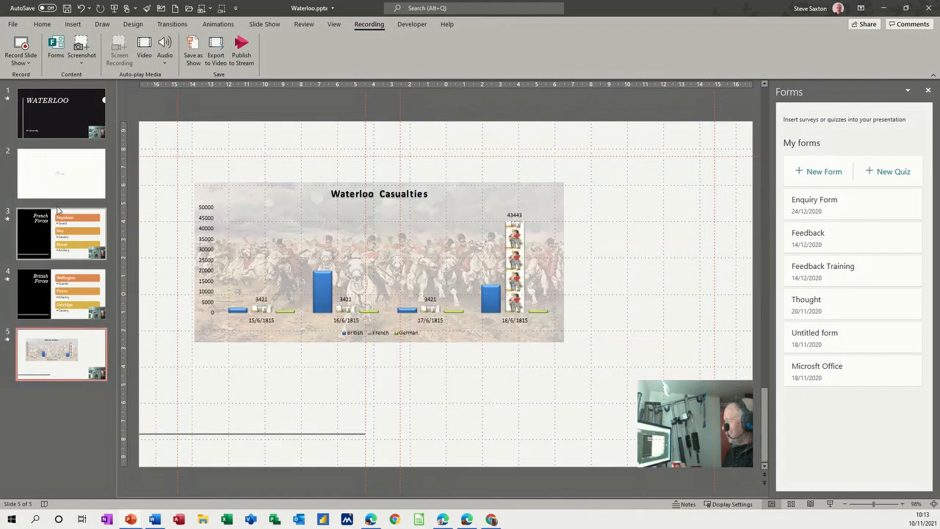
click(62, 190)
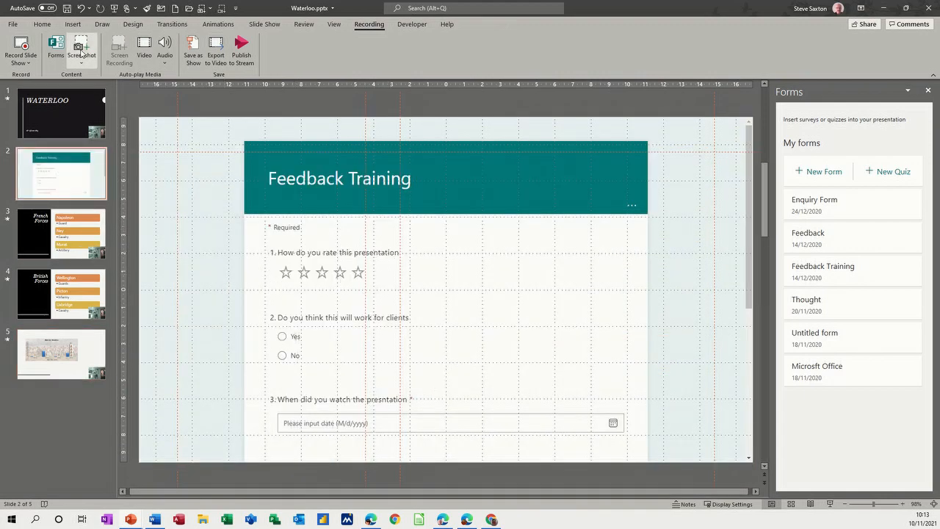
Undo the form insertion and the added blank slide, and close the Forms pane.
click(80, 8)
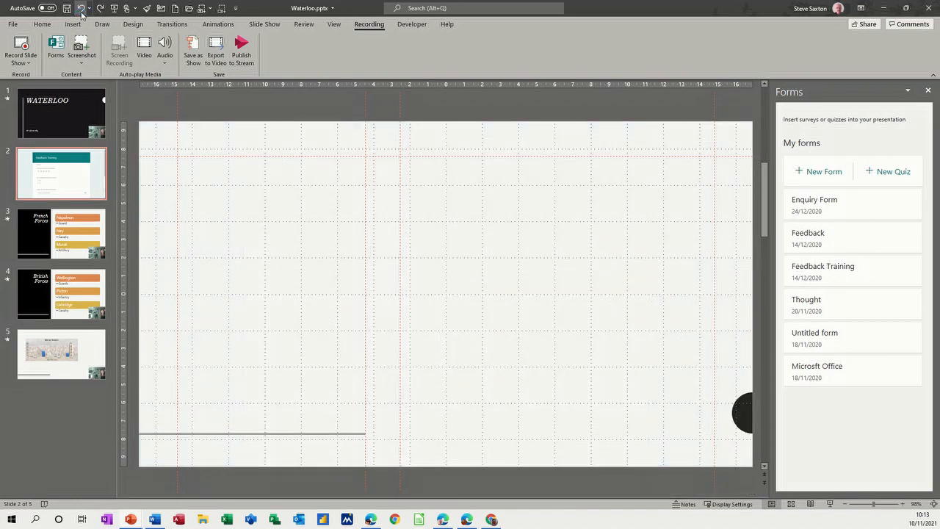
click(81, 8)
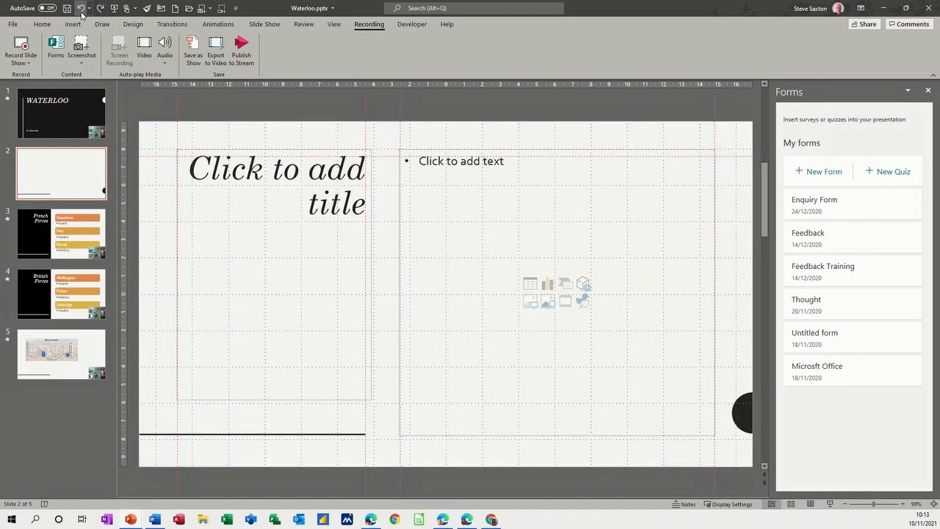
click(80, 8)
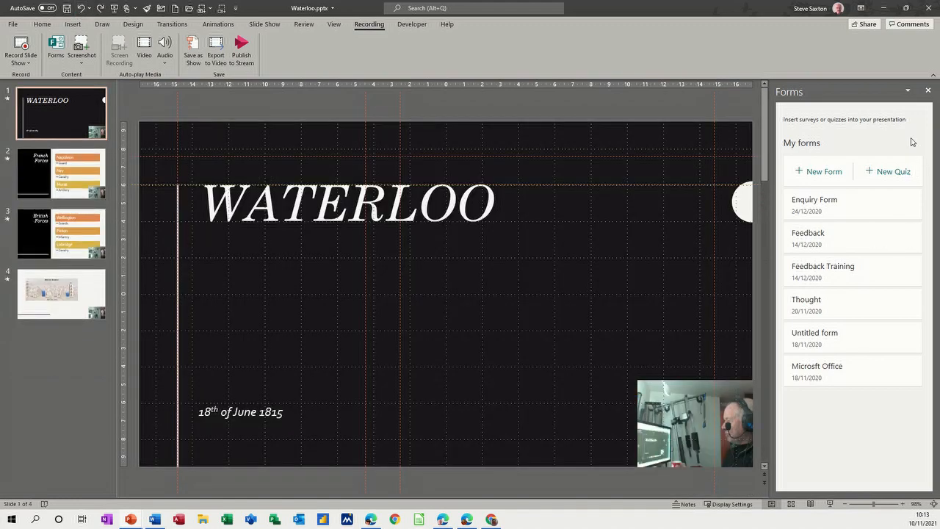
click(927, 92)
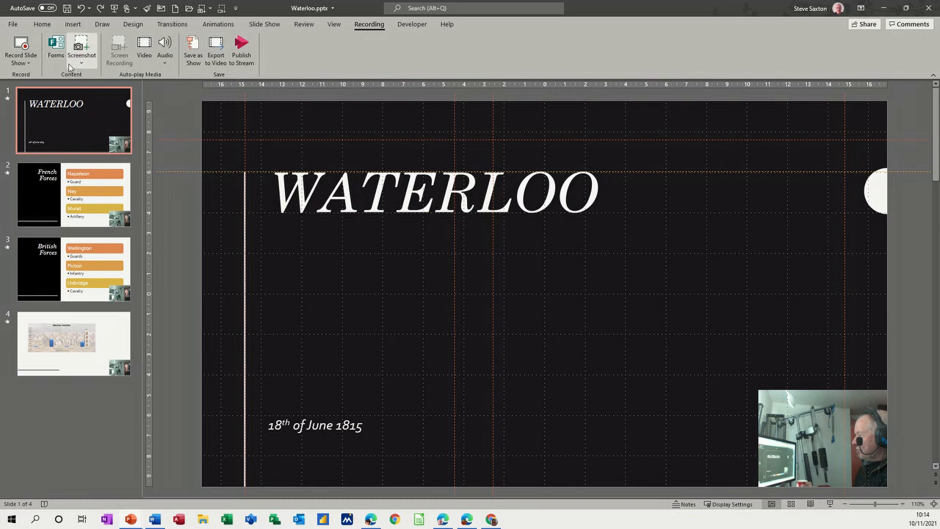
Insert a screenshot of the open Word window on the title slide and shrink it to about 22 × 12 cm below the title.
click(82, 66)
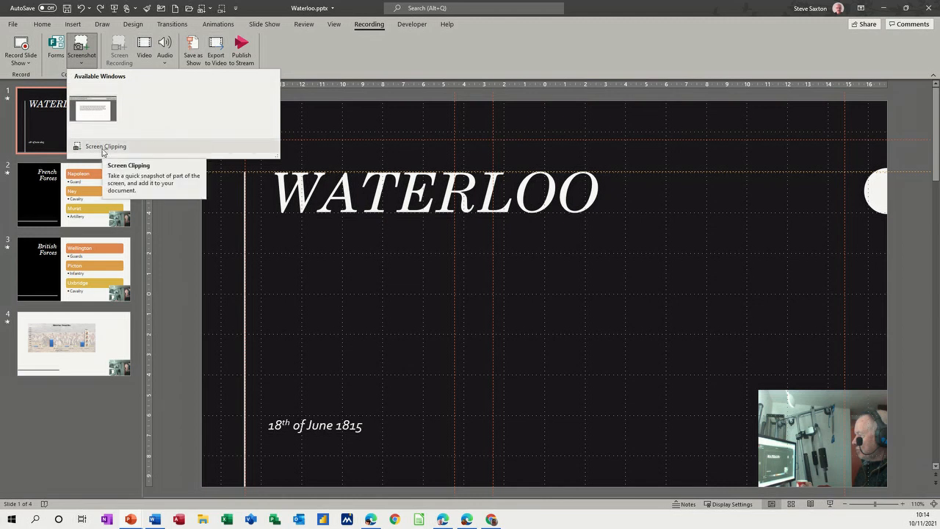
click(92, 115)
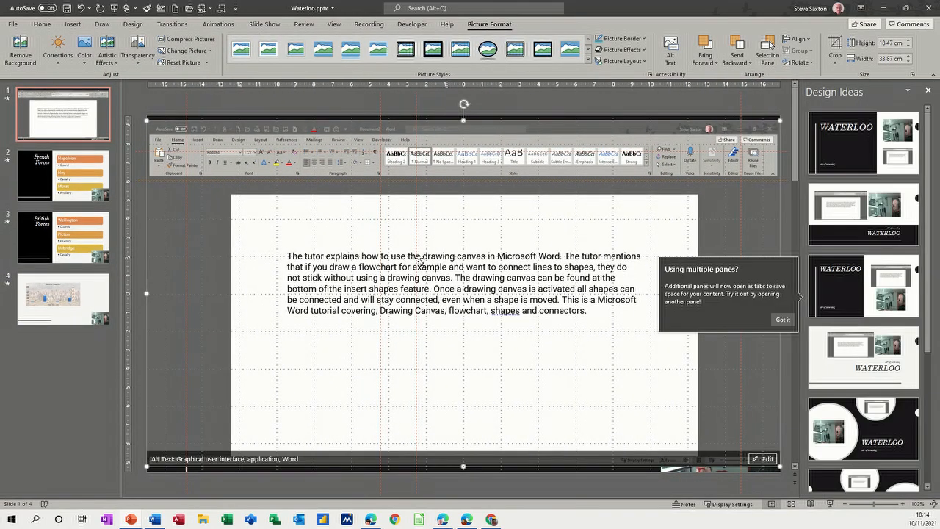
click(503, 236)
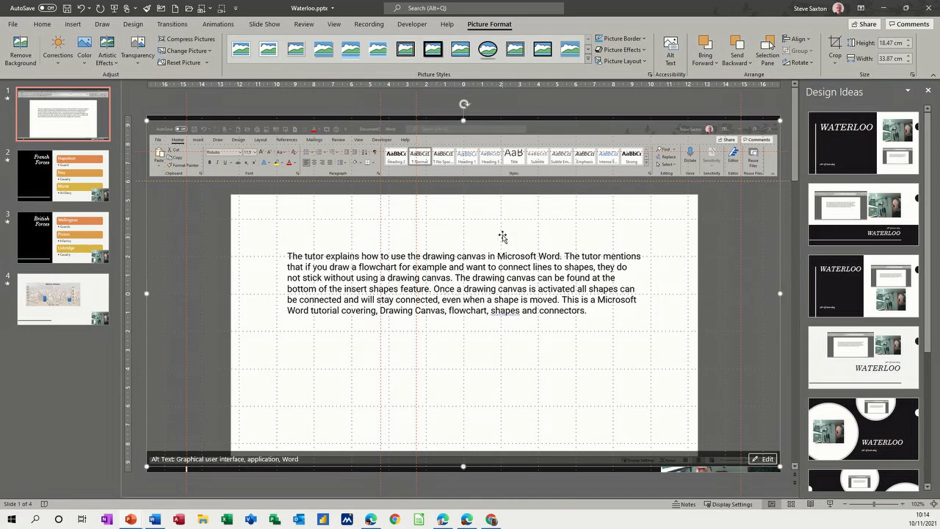
drag(778, 122, 563, 244)
drag(451, 321, 500, 312)
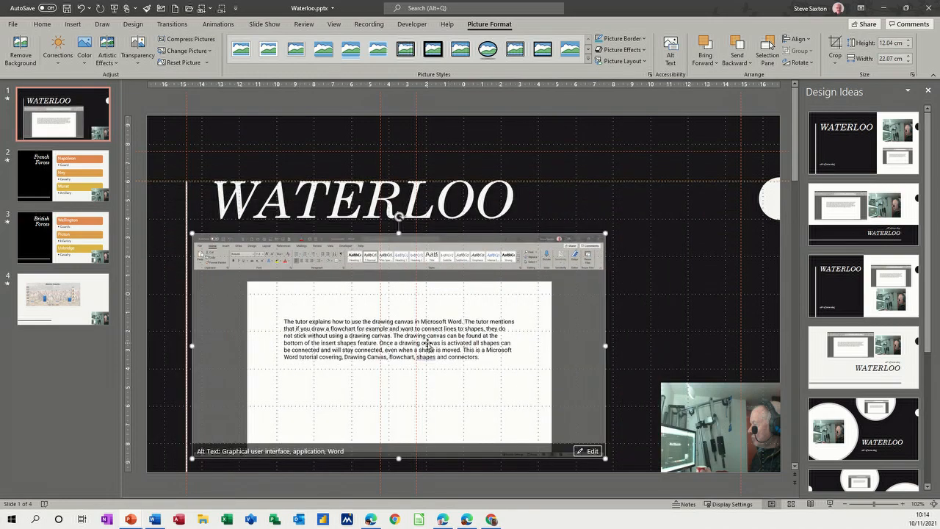
Delete the Word window screenshot from the title slide.
key(Delete)
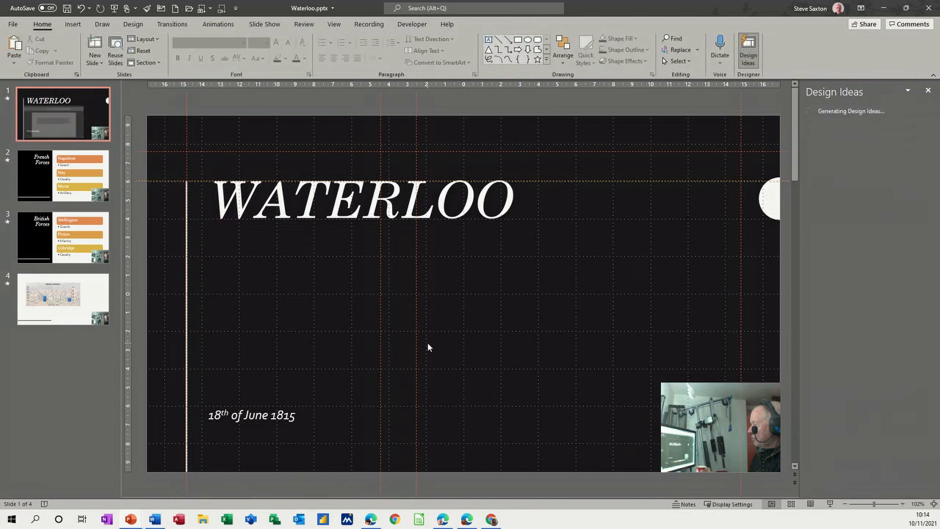
click(73, 114)
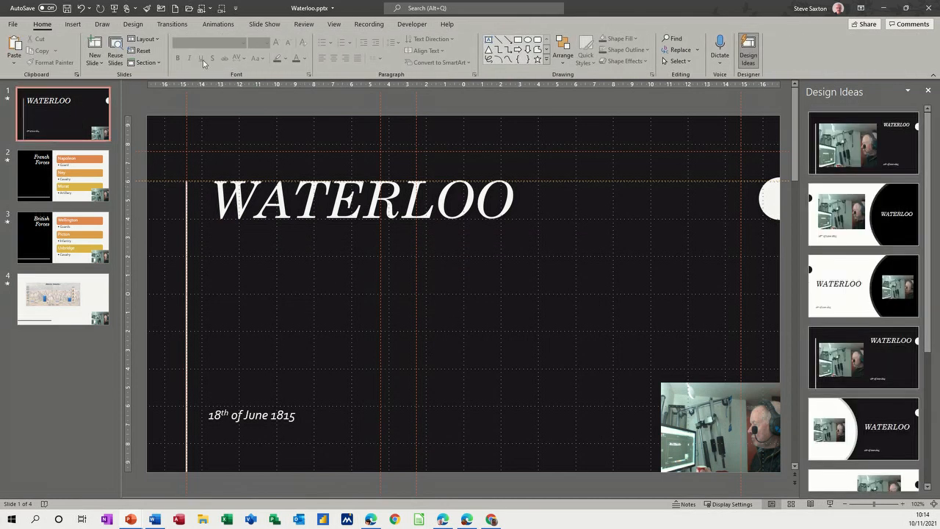
Insert the video "the advance.wmv" on the title slide, set to play automatically.
click(368, 24)
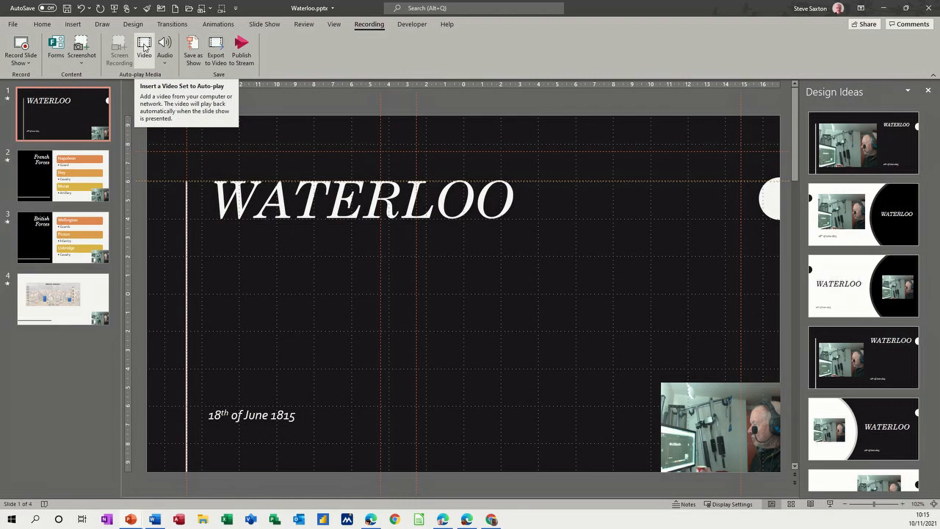
click(145, 56)
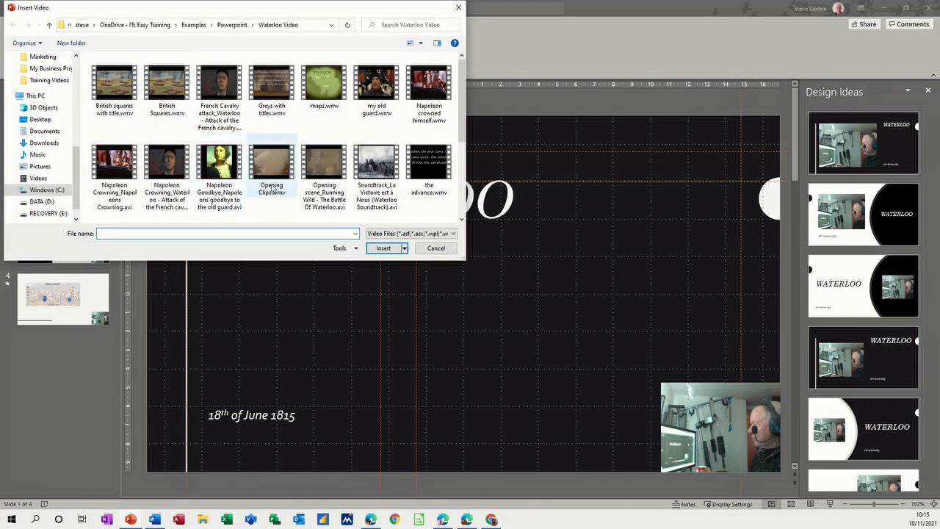
click(427, 166)
click(381, 250)
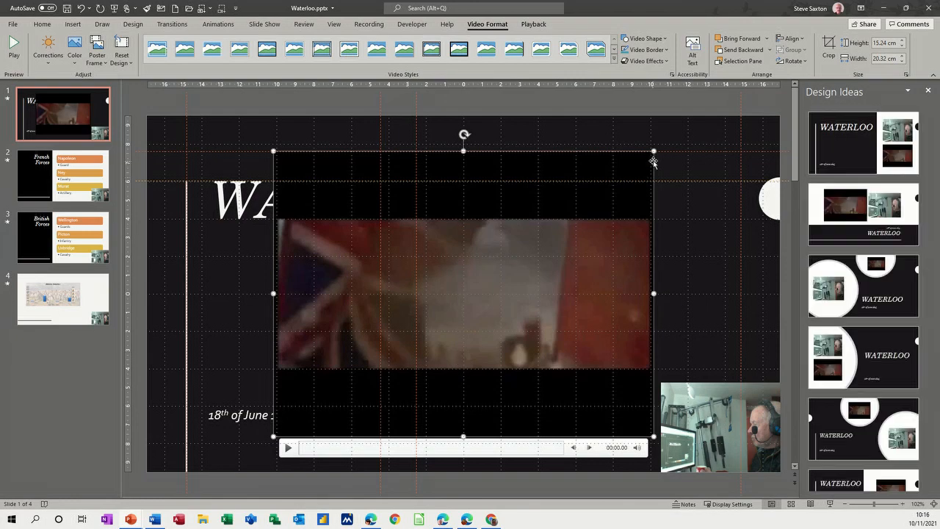
Shrink the inserted video to about 12.8 × 9.6 cm and place it just below the WATERLOO title.
drag(651, 152, 512, 256)
drag(457, 284, 494, 252)
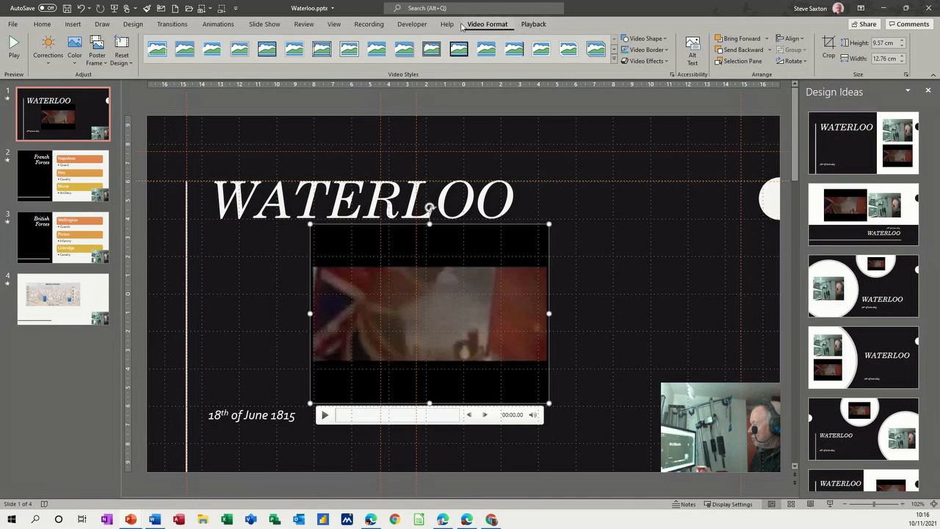
click(373, 25)
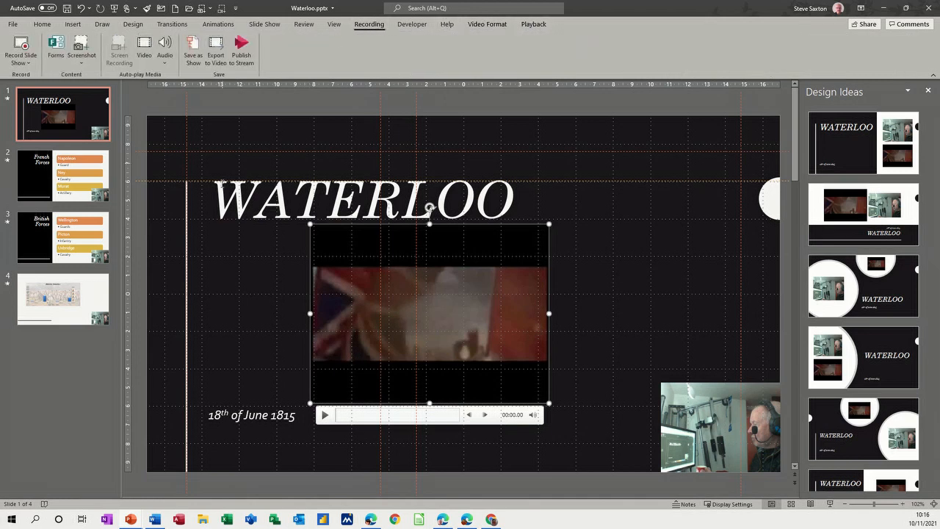
click(202, 287)
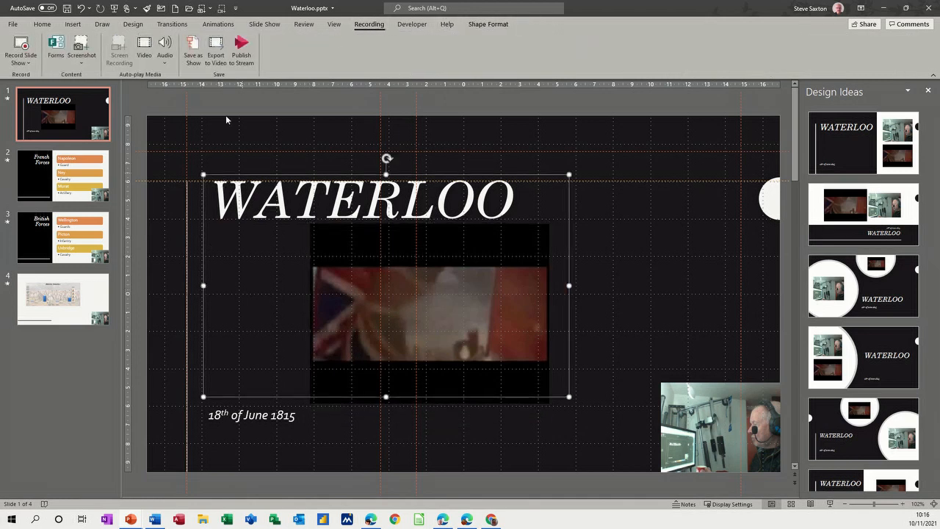
Insert an auto-play audio file from the Examples > Powerpoint > Sounds folder on the title slide.
click(166, 64)
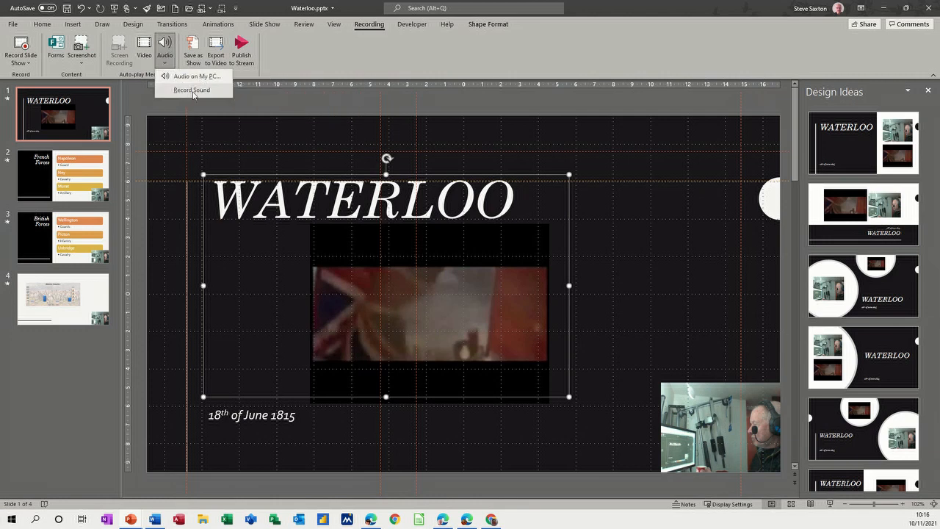
click(182, 77)
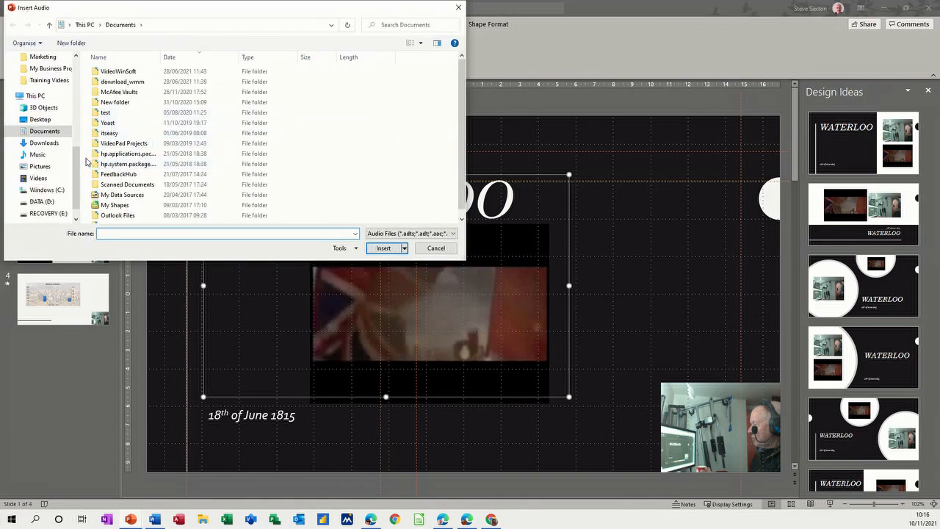
drag(78, 164, 86, 145)
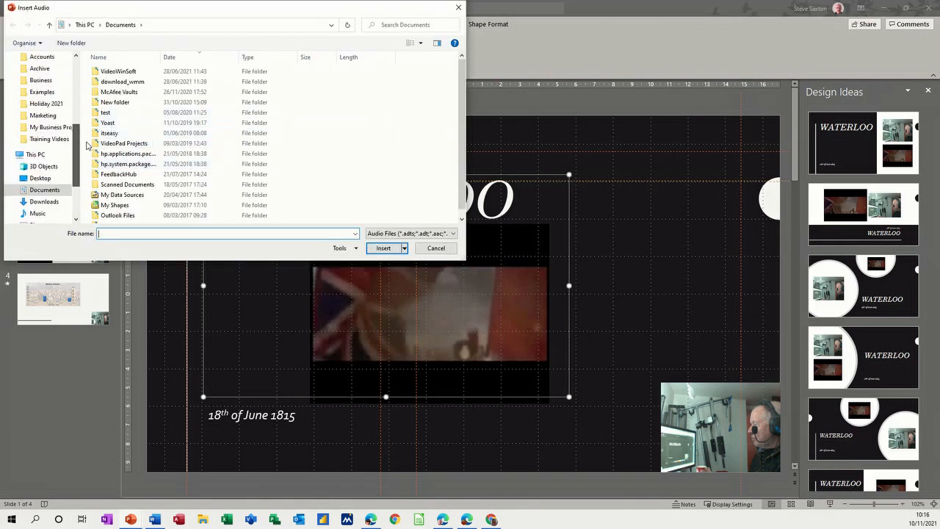
click(74, 93)
double_click(117, 123)
double_click(110, 71)
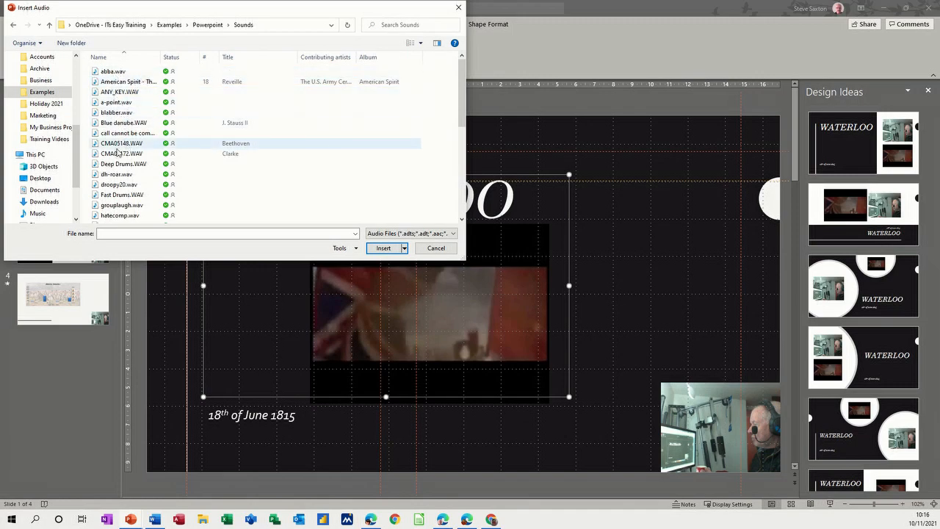
double_click(116, 128)
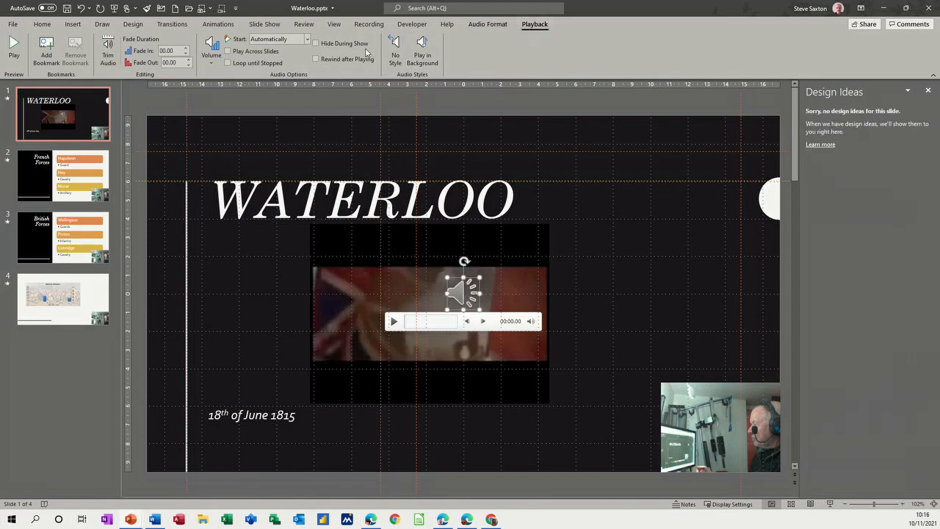
Set the audio icon to hide during the show and move it just below the video, near the slide's lower edge.
click(316, 44)
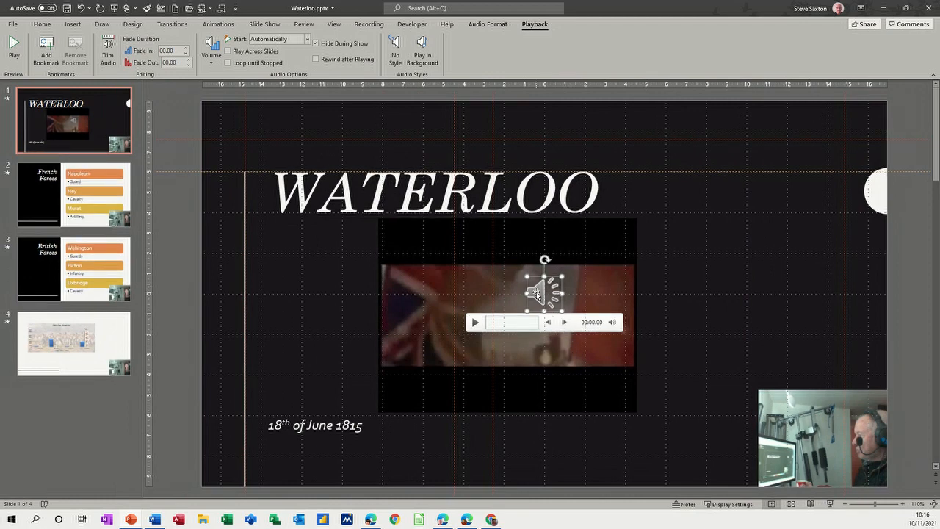
drag(535, 291, 517, 448)
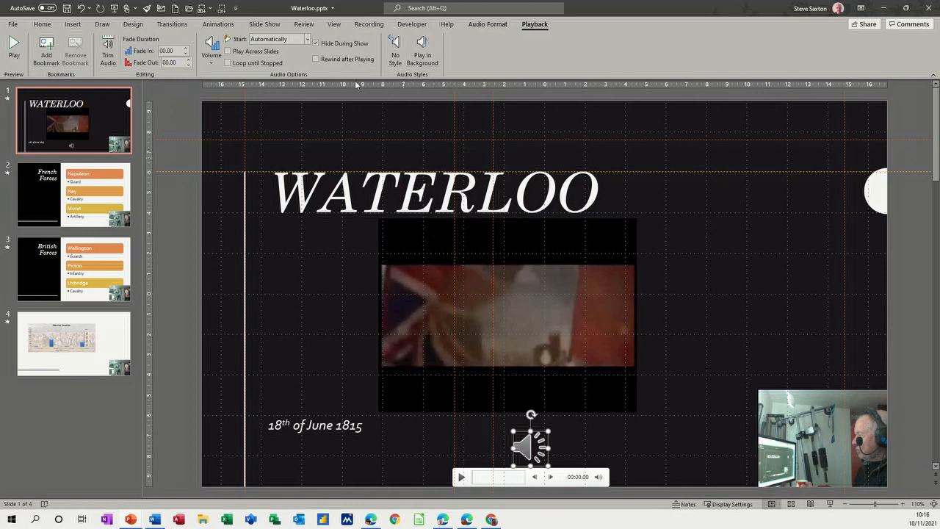
Examine the export settings for creating a video and for publishing to Microsoft Stream, returning to the slide without exporting.
click(358, 24)
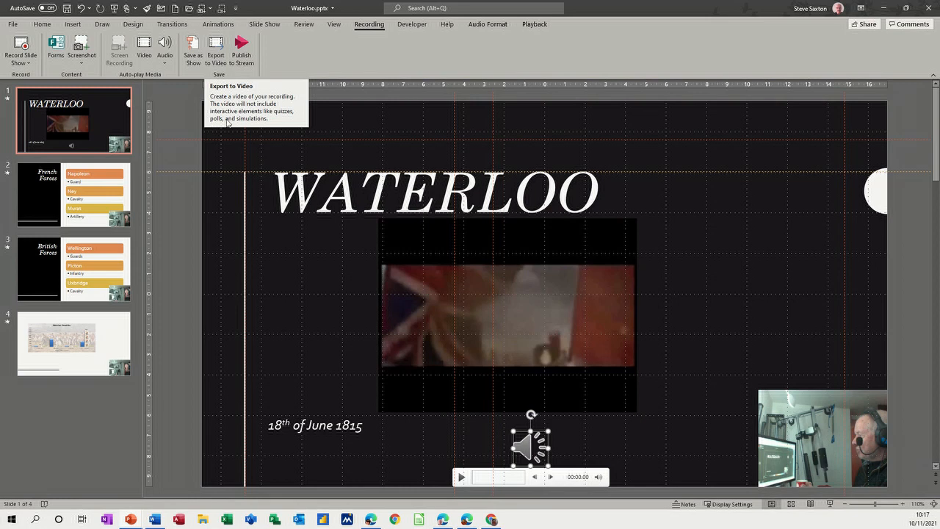
click(218, 48)
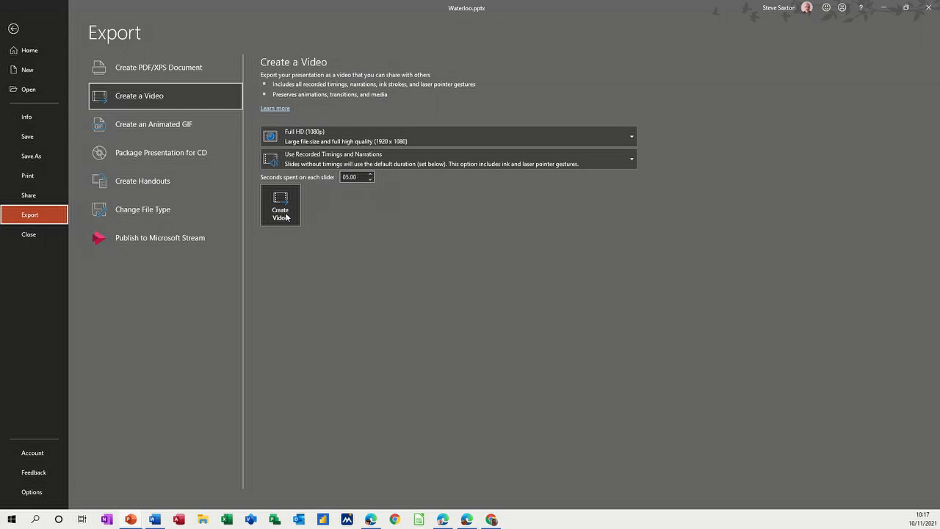
click(15, 31)
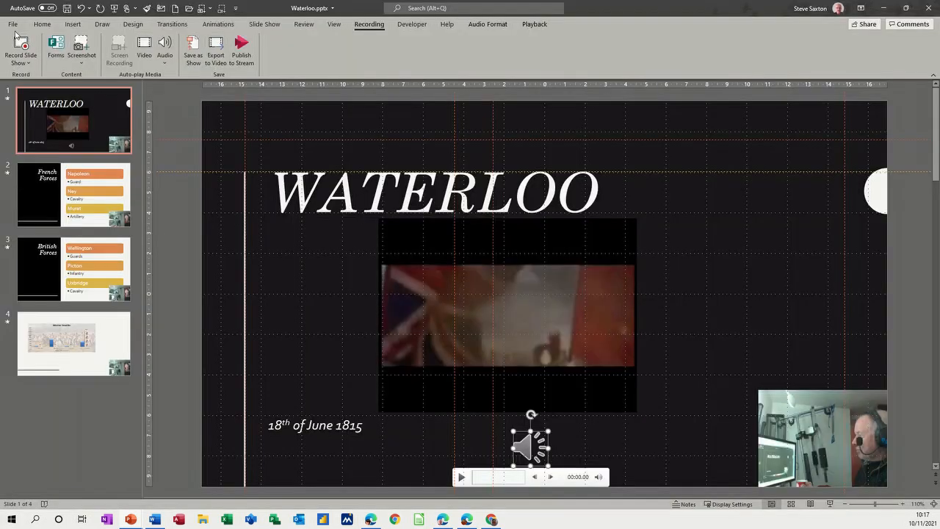
click(244, 49)
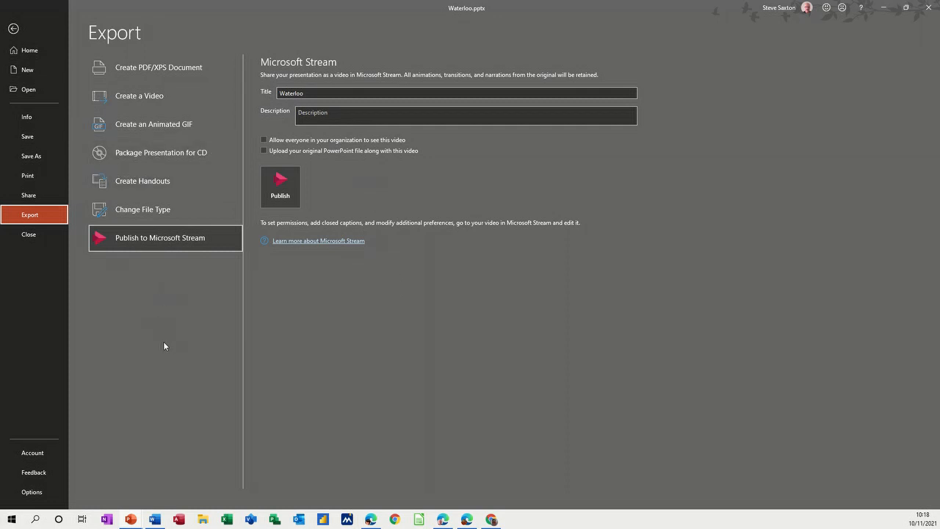
click(13, 29)
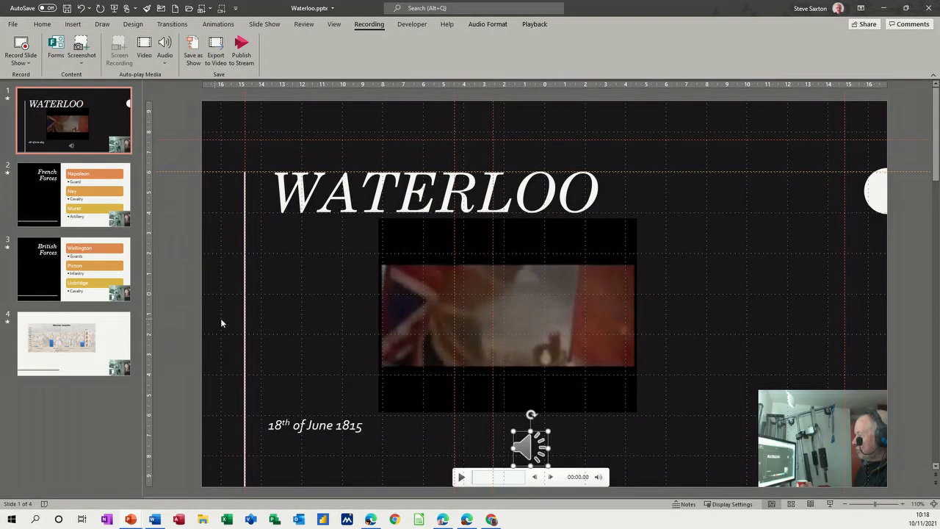